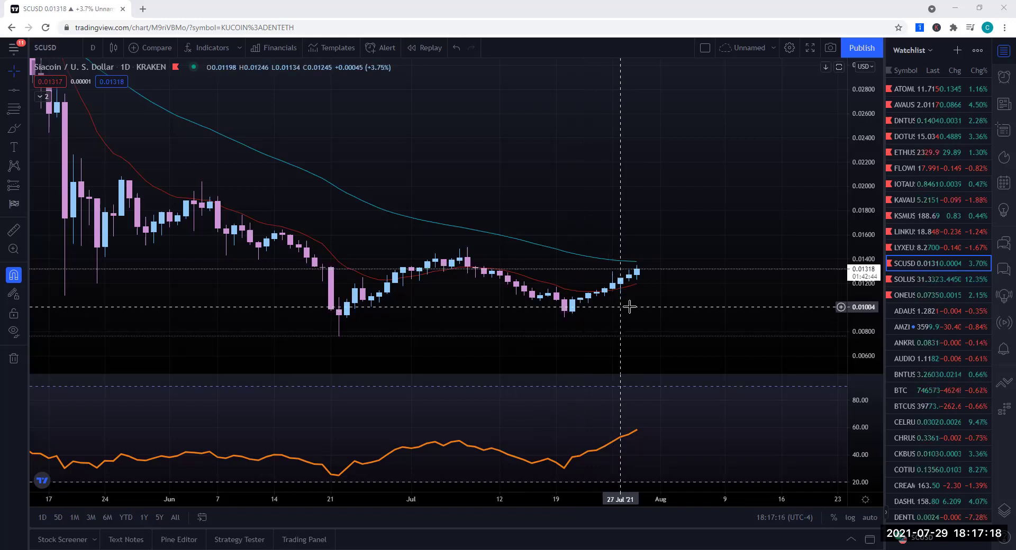
Step: Zoom the Siacoin daily chart out horizontally to show price history back to April
scroll(620, 326, down, 2)
scroll(621, 331, down, 1)
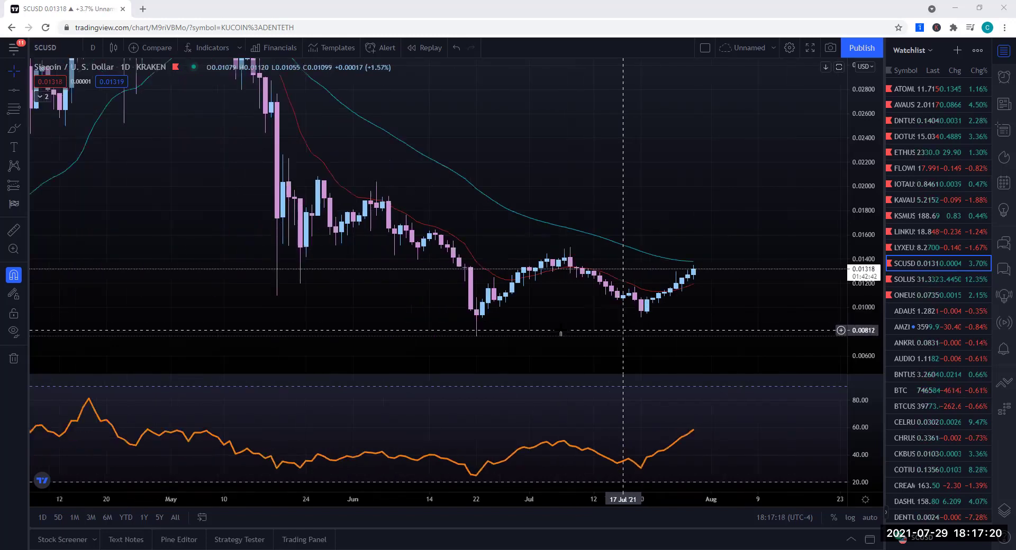
Step: Brush blue marks under the May and June lows and a curve under July's dip
click(17, 132)
drag(256, 251, 306, 251)
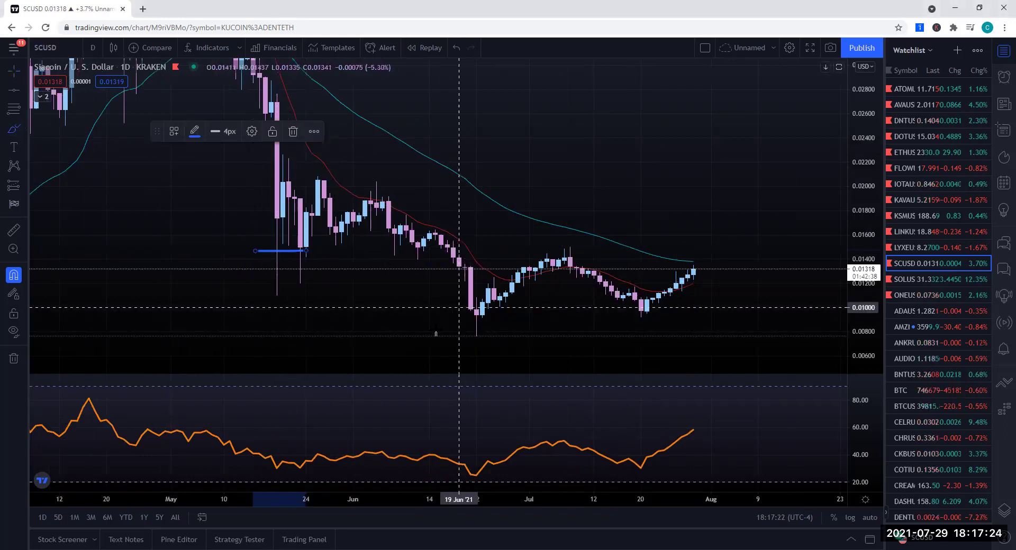
drag(442, 321, 487, 322)
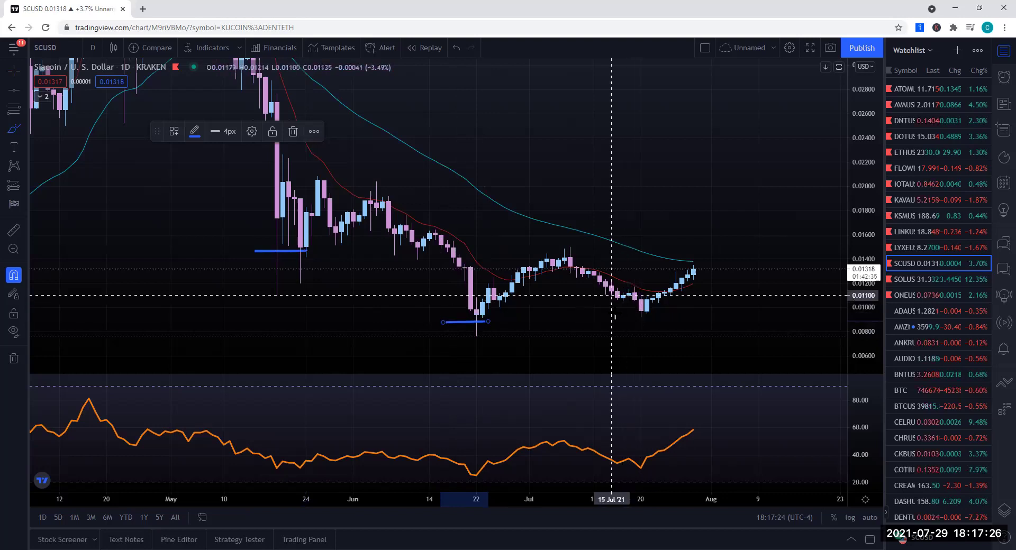
drag(612, 297, 664, 313)
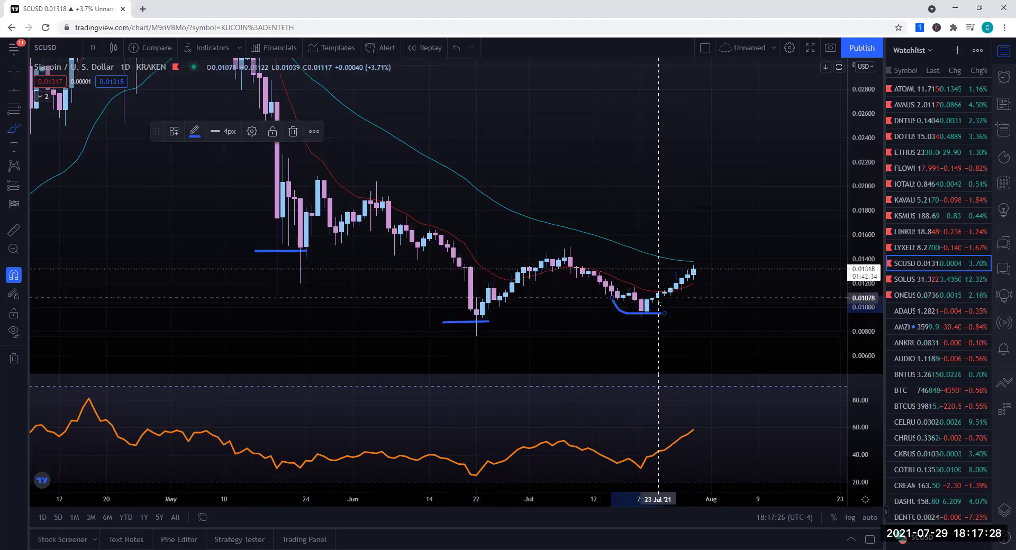
Step: Switch to the Arrow cursor and fit price history back to January 2021 on screen
scroll(688, 304, down, 3)
scroll(770, 311, down, 3)
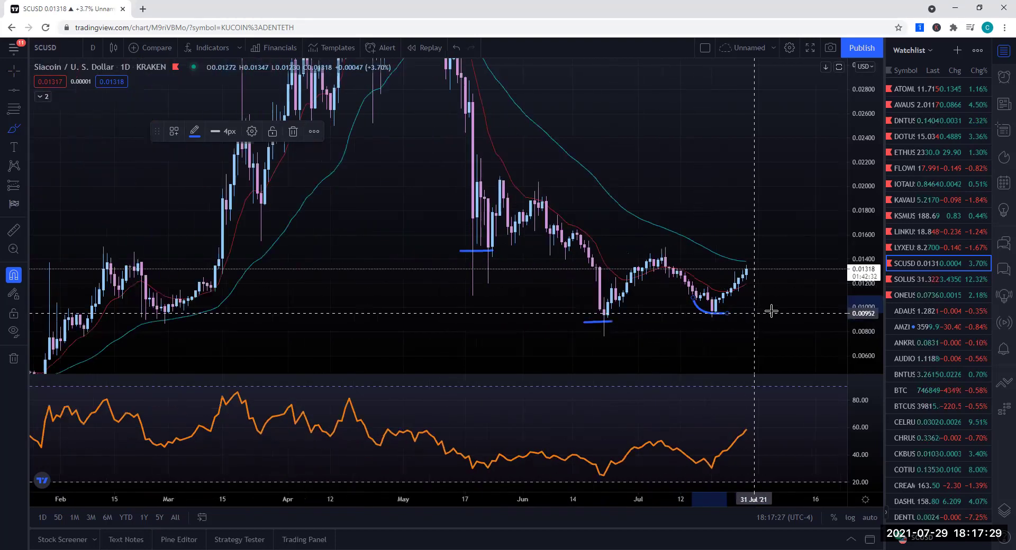
click(24, 70)
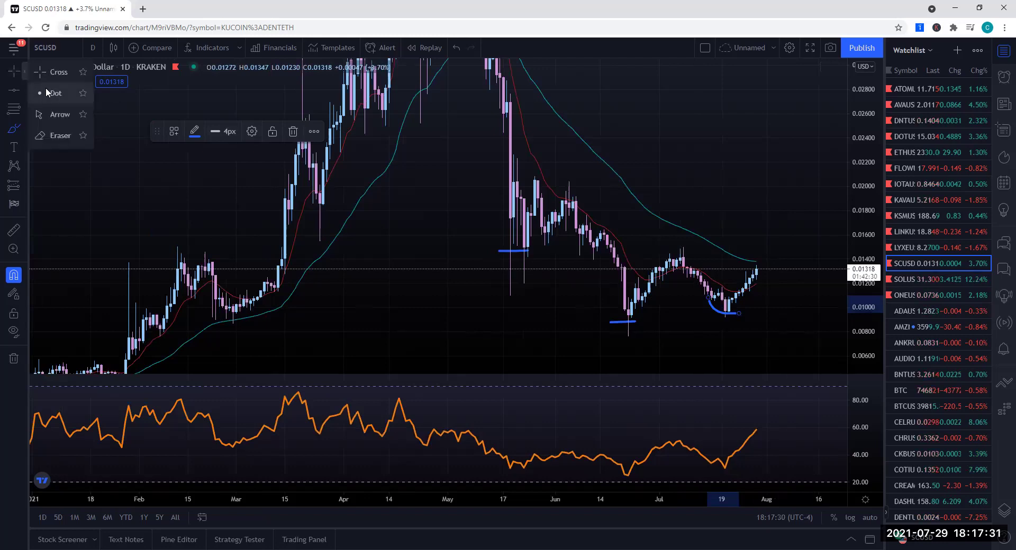
click(45, 115)
drag(842, 286, 704, 329)
scroll(703, 328, down, 2)
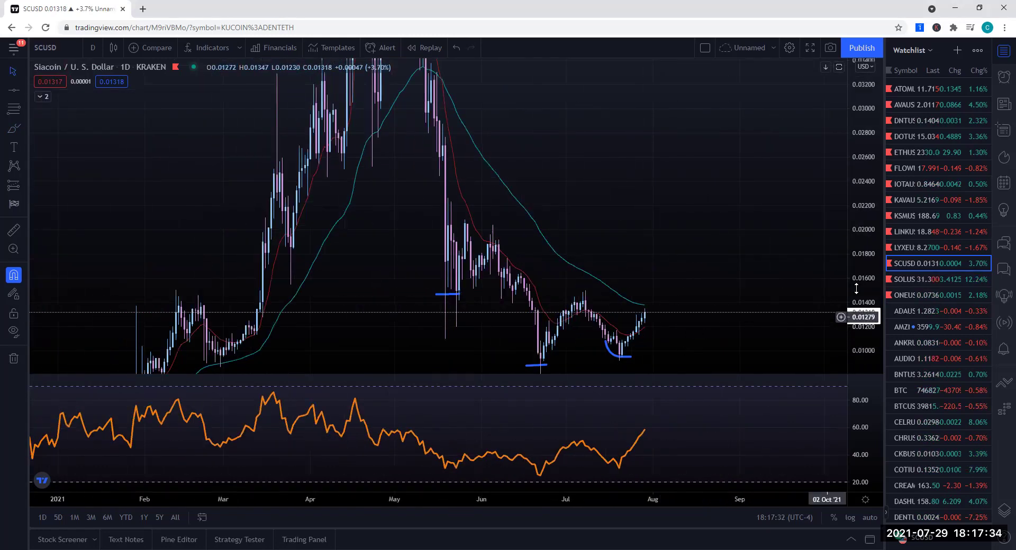
drag(856, 288, 857, 338)
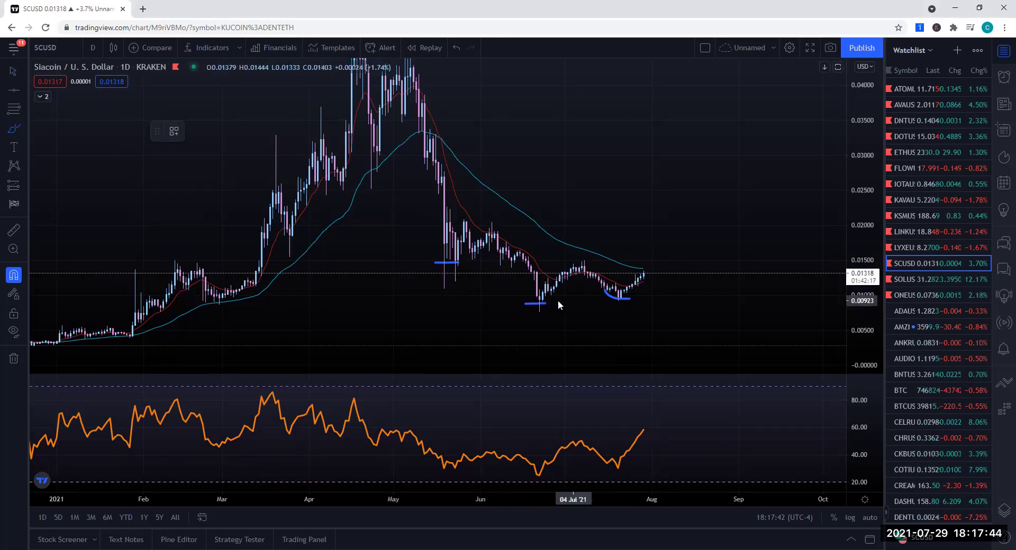
Step: Place a horizontal support line at 0.00919 along the June and July lows, leaving space on the right
click(252, 299)
drag(273, 286, 274, 302)
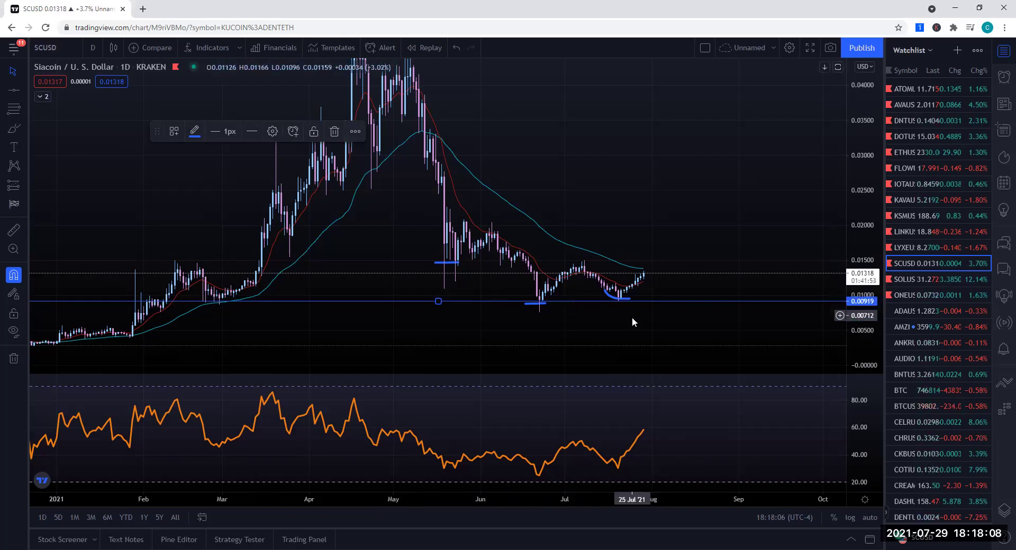
mouse_move(631, 321)
mouse_down()
mouse_move(361, 357)
mouse_move(533, 352)
mouse_up()
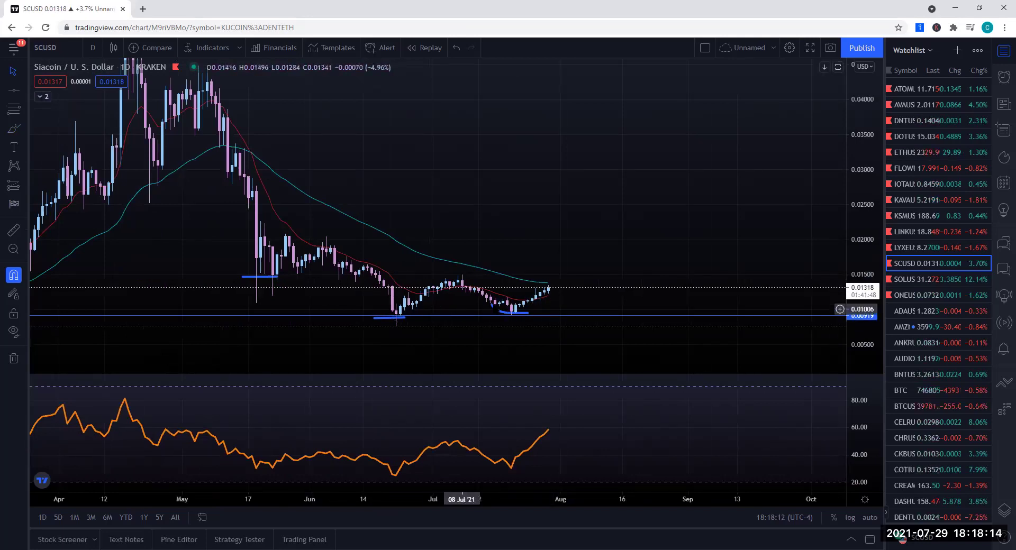
Step: Brush a projected rise with a 0.014 retest, and add a horizontal resistance line at 0.01474
drag(863, 320, 859, 283)
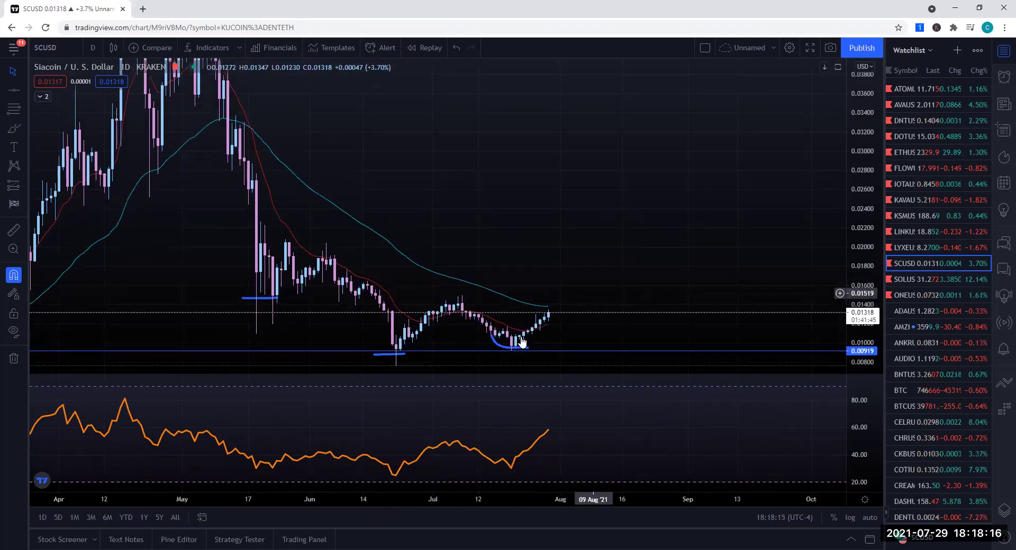
click(14, 132)
mouse_move(513, 340)
mouse_down()
mouse_move(573, 305)
mouse_move(606, 262)
mouse_up()
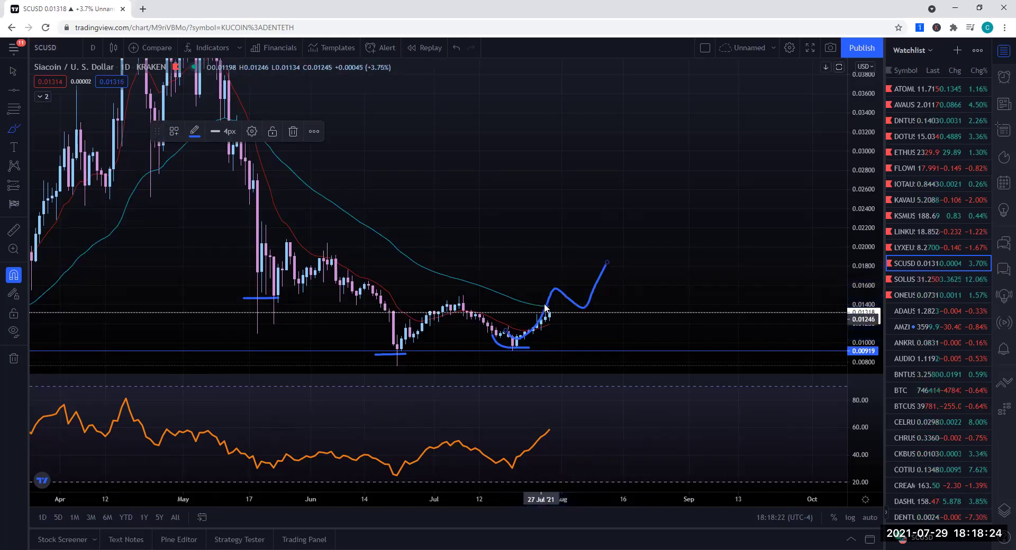
drag(548, 307, 640, 305)
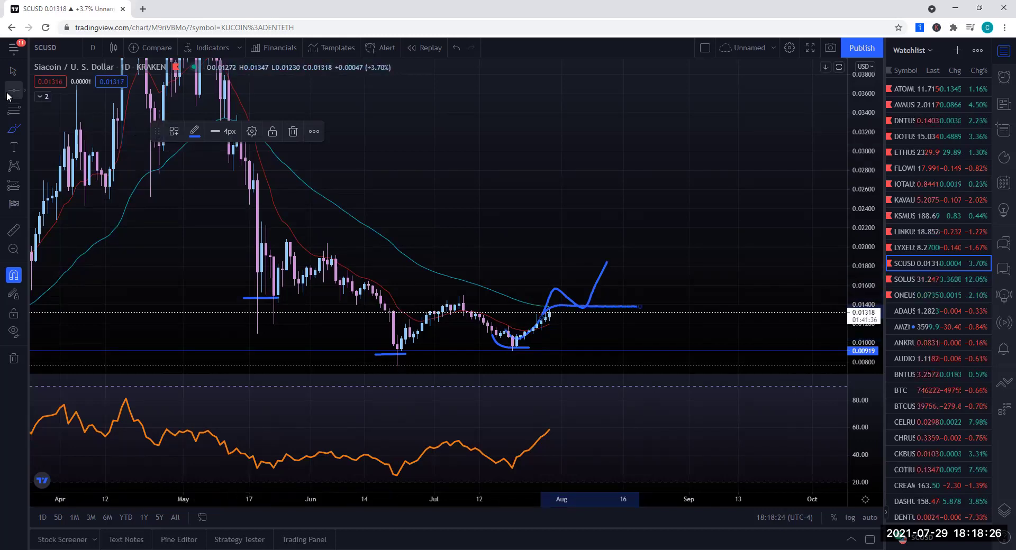
key(Escape)
drag(283, 287, 272, 298)
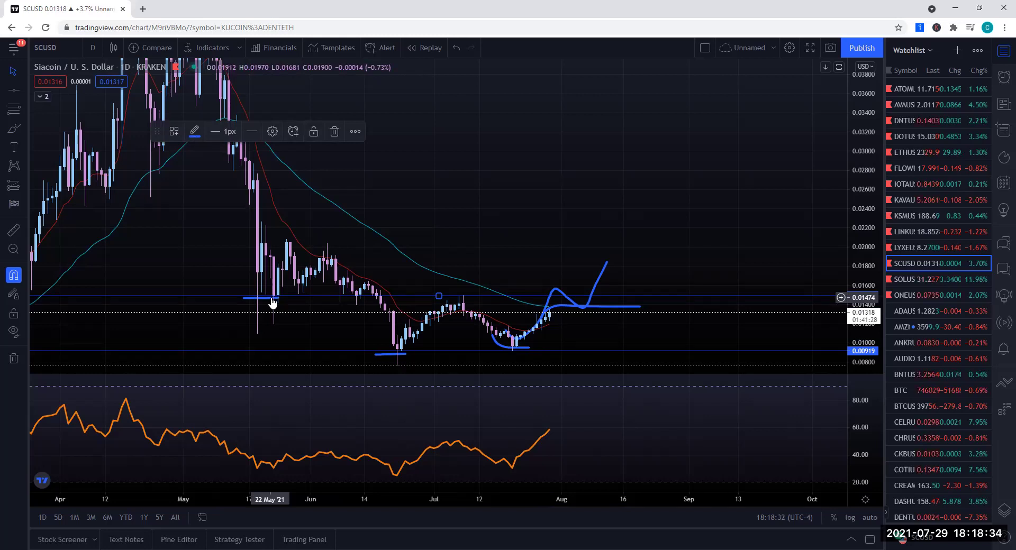
Step: Zoom out and place a third horizontal resistance line at about 0.02305
scroll(464, 283, down, 2)
scroll(465, 283, down, 1)
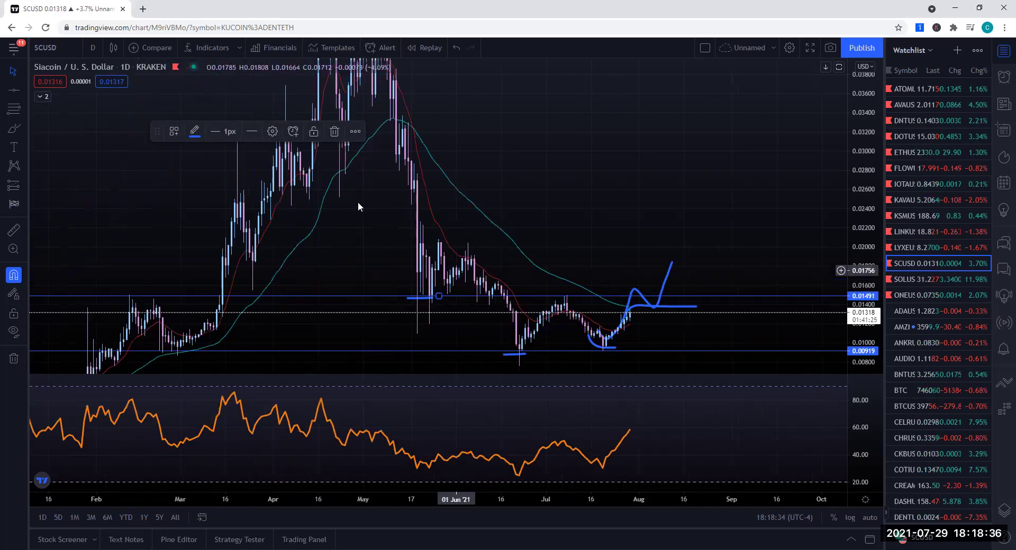
click(15, 89)
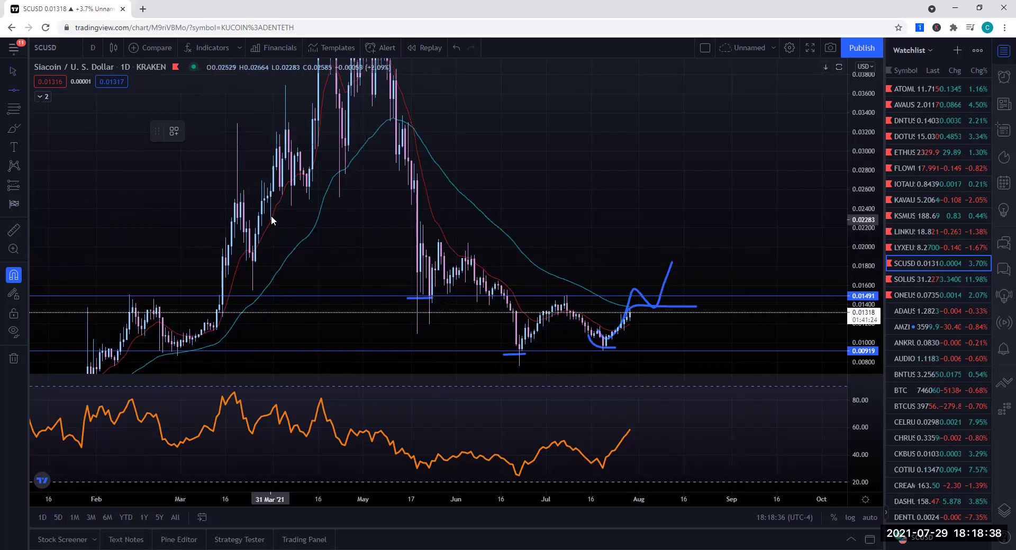
click(273, 222)
drag(248, 221, 235, 227)
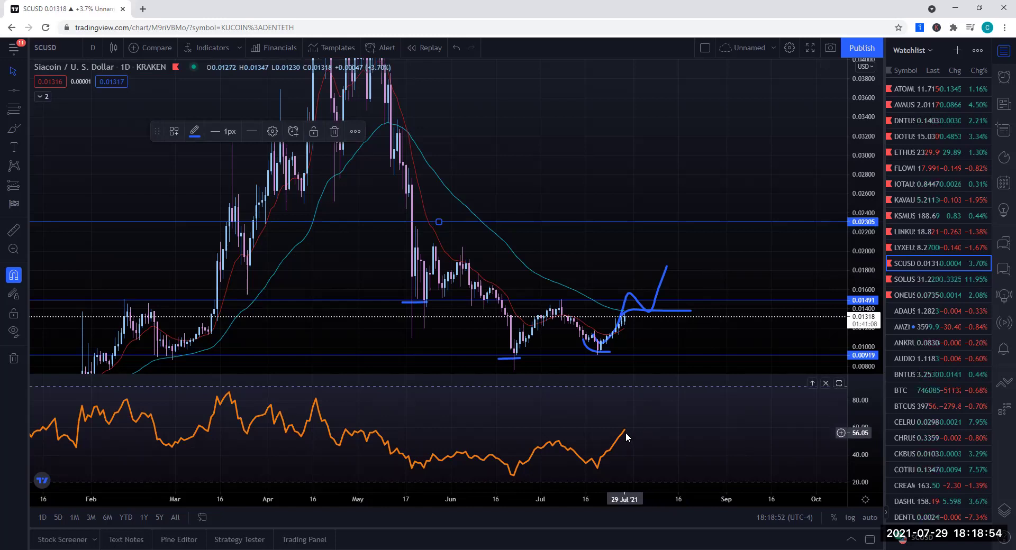
Step: Brush a blue double-dip wave under the recent RSI lows, curving up toward 40
scroll(625, 432, down, 3)
scroll(624, 431, down, 2)
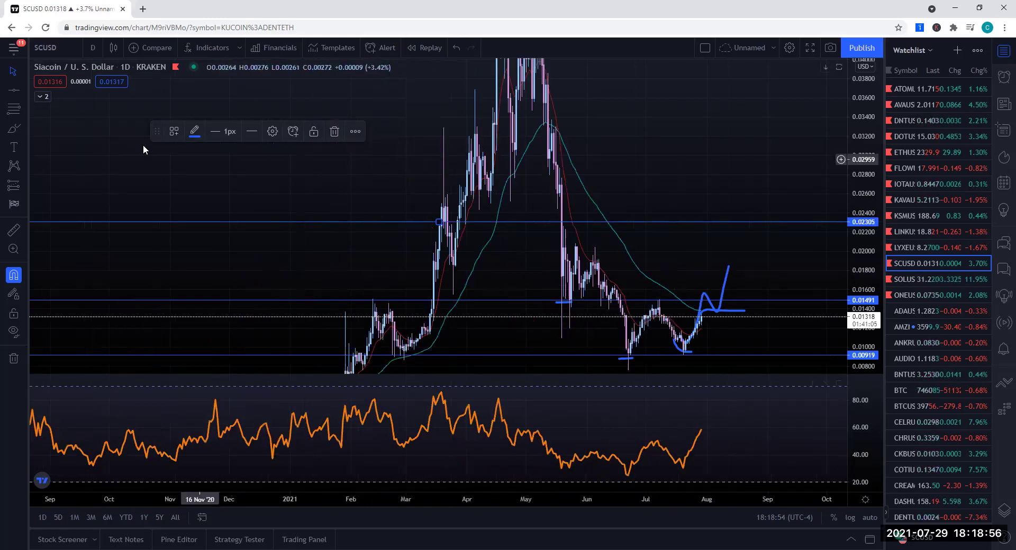
click(14, 129)
drag(532, 449, 722, 451)
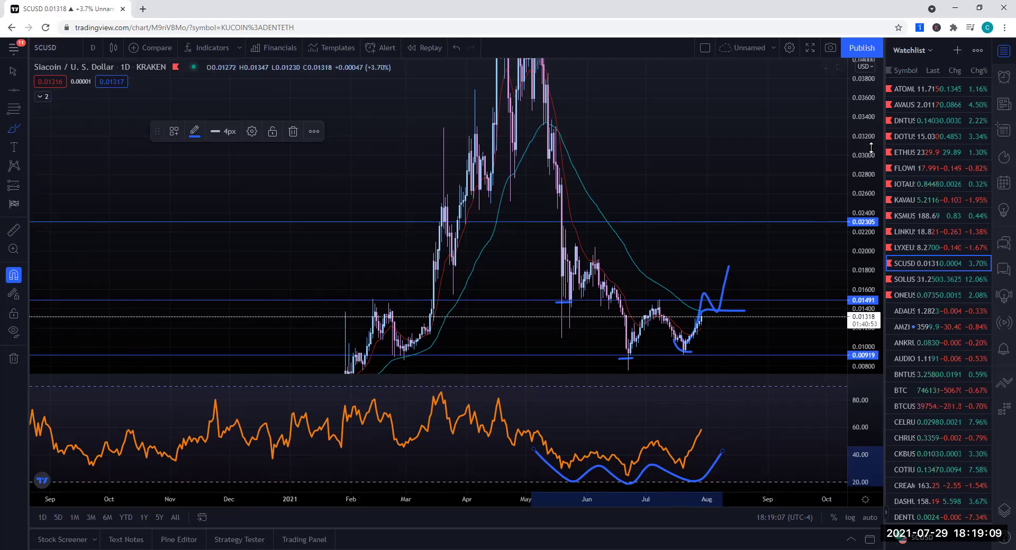
drag(863, 202, 771, 238)
Step: Draw a white trend line on price linking the June low to the December low
click(24, 90)
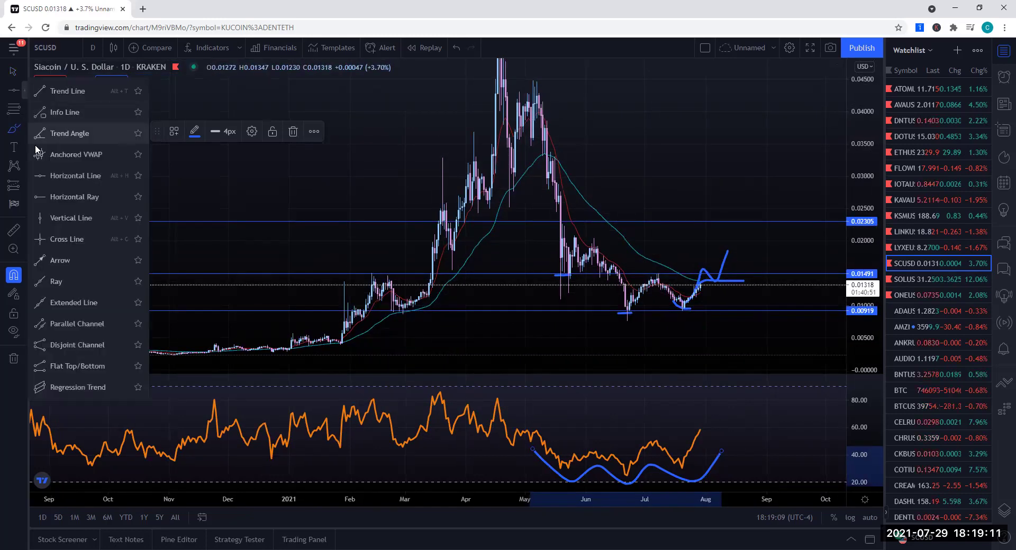
click(67, 91)
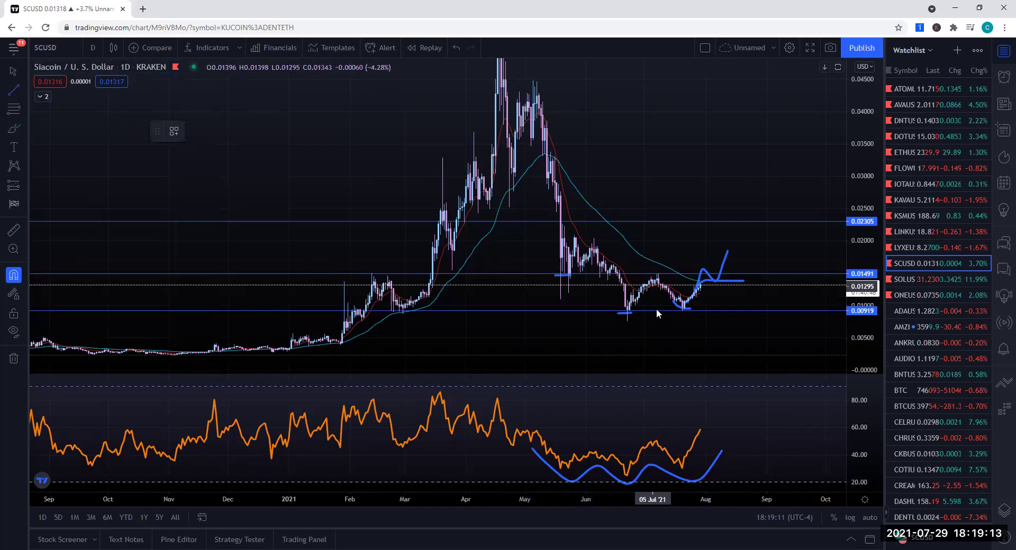
click(628, 311)
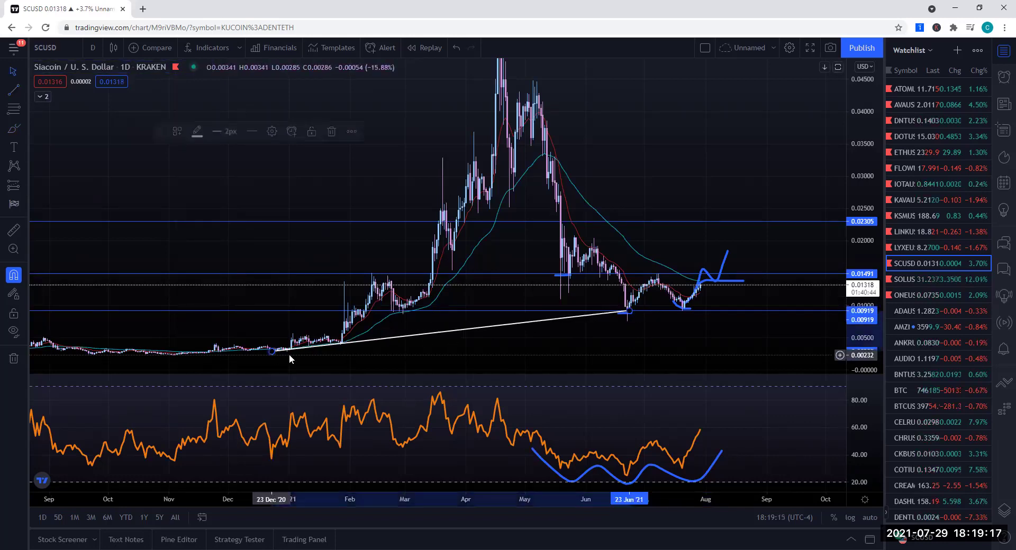
click(272, 351)
Step: Draw a matching RSI trend line from the June low to the December low
click(15, 91)
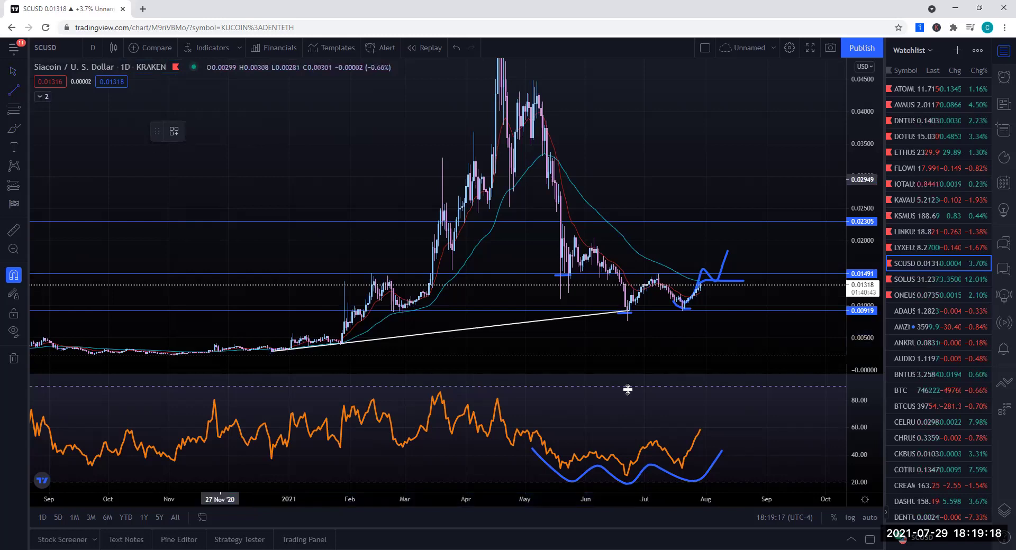
click(627, 475)
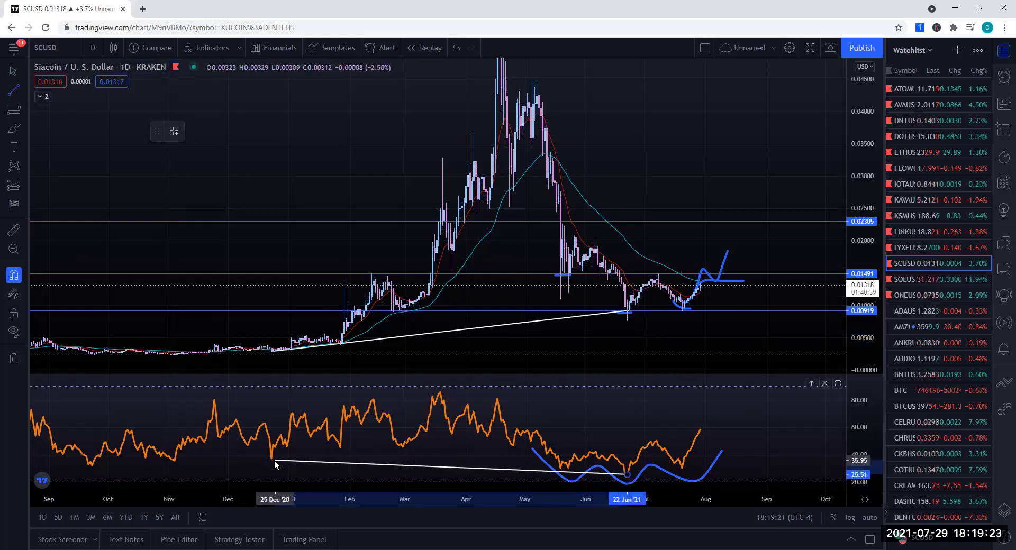
click(269, 460)
click(327, 457)
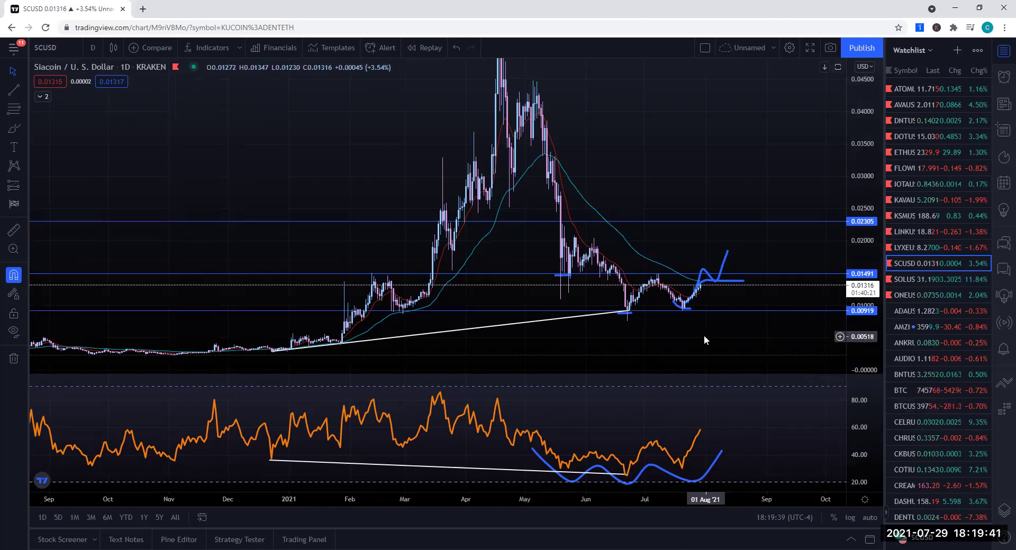
Step: Zoom in and pan to show roughly February through August 2021 with all annotations
scroll(693, 334, up, 2)
scroll(673, 334, up, 1)
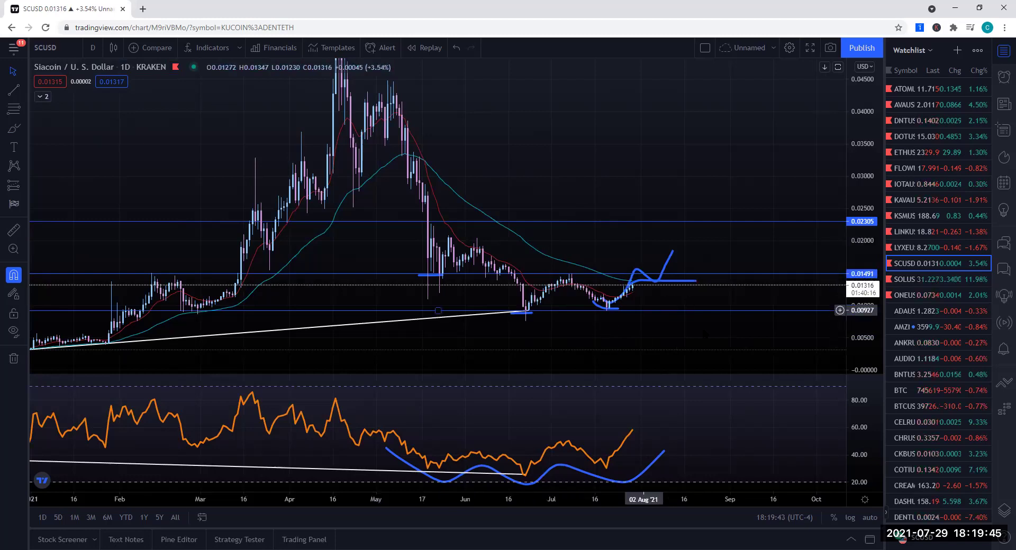
drag(648, 356, 471, 327)
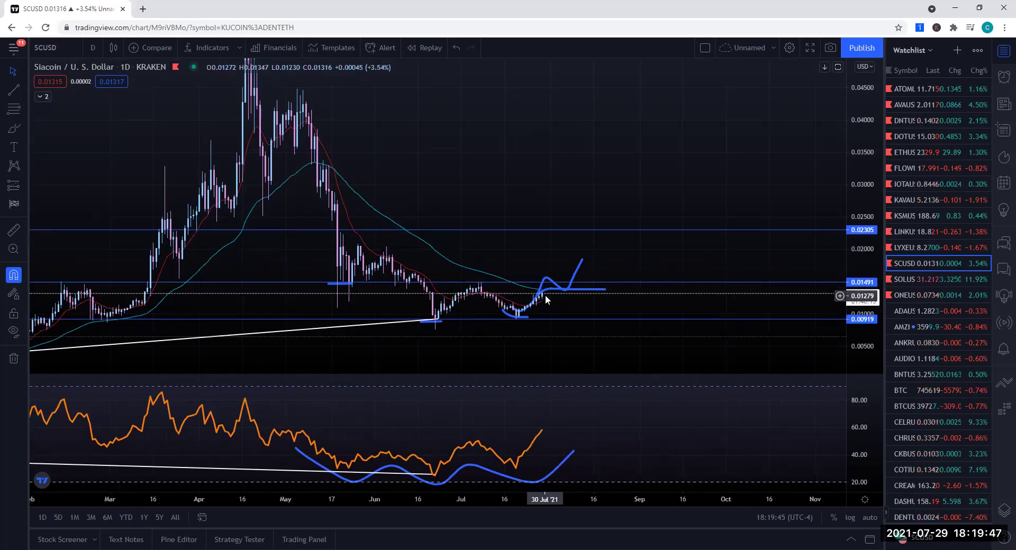